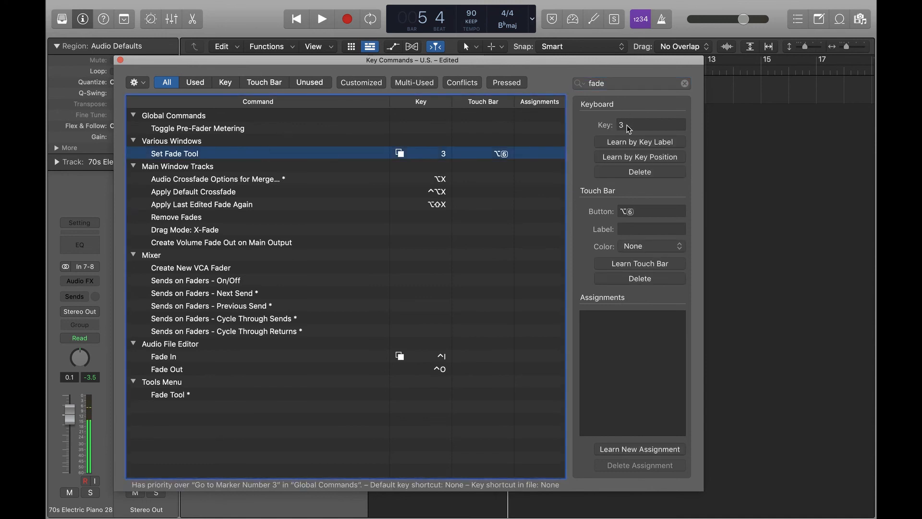
Search the key commands for marquee, check the Set Marquee Tool shortcut, and close the Key Commands window
double_click(607, 81)
type("marquee")
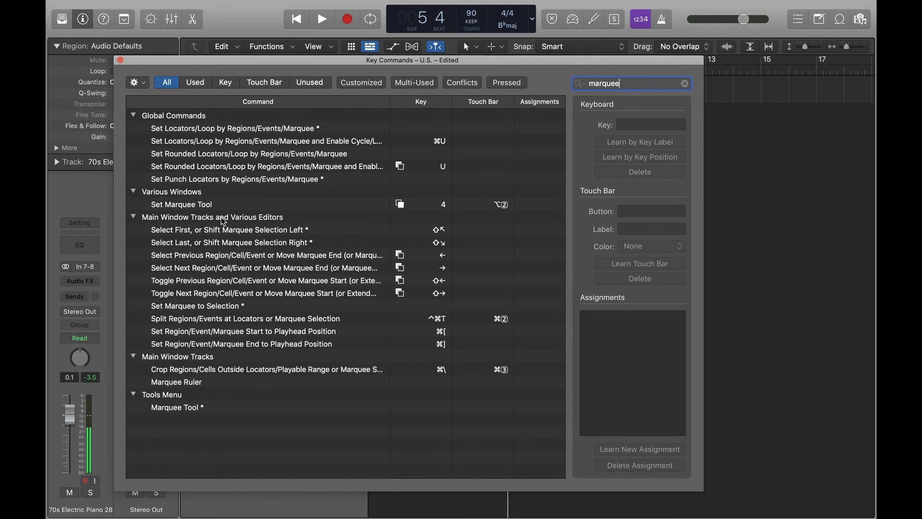
left_click(228, 205)
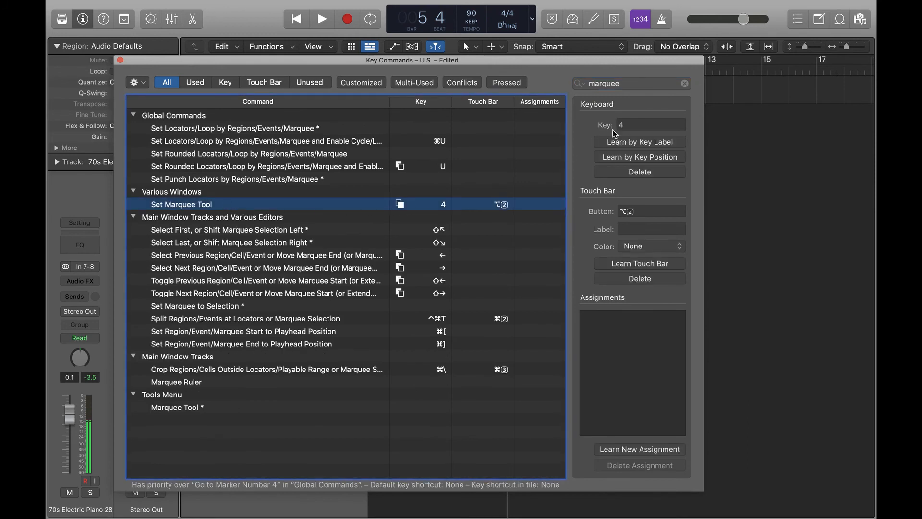
left_click(120, 60)
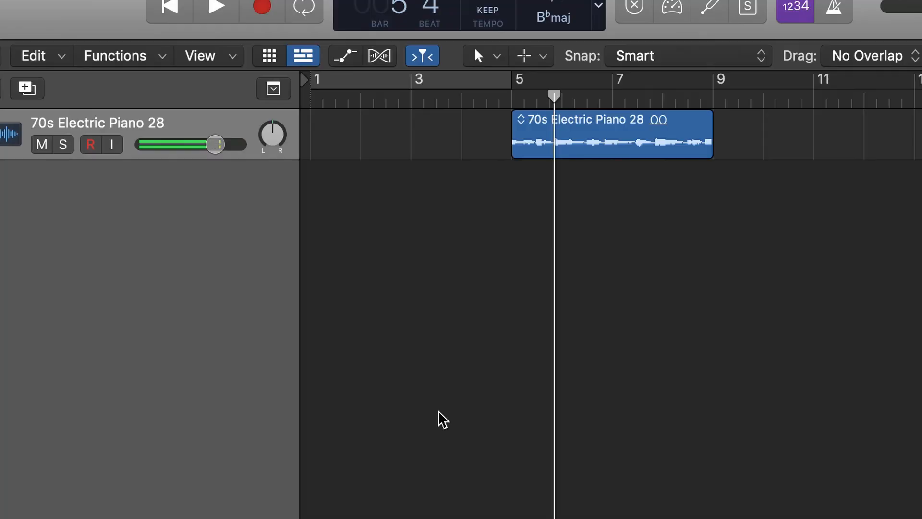
Zoom in on the piano region and split it with the Scissors tool at about bar 5.5
key("2")
key("1")
key("3")
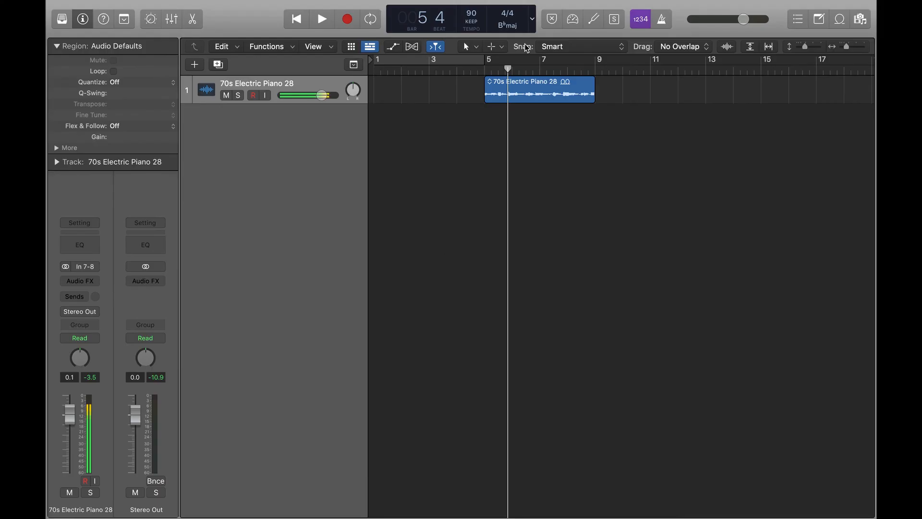
key("super+Right")
key("super+Right")
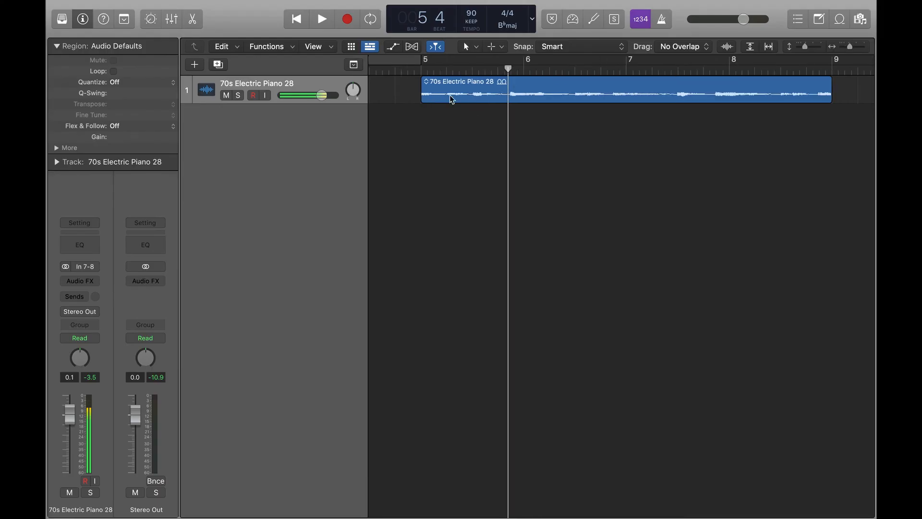
left_click(475, 92)
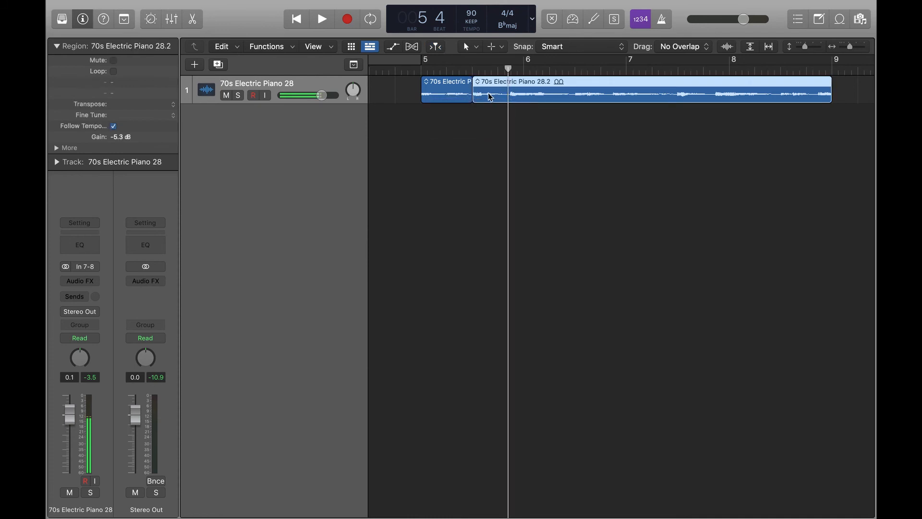
Move the split-off region to start at bar 6 and fill the gap with a short region between bars 5.5 and 6
left_click_drag(475, 93, 526, 97)
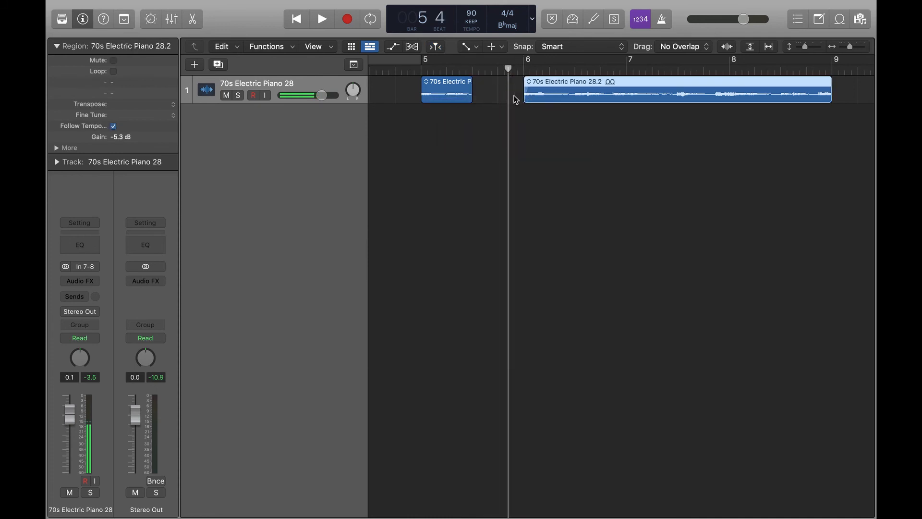
key("t")
key("r")
left_click_drag(627, 90, 510, 102)
left_click(518, 145)
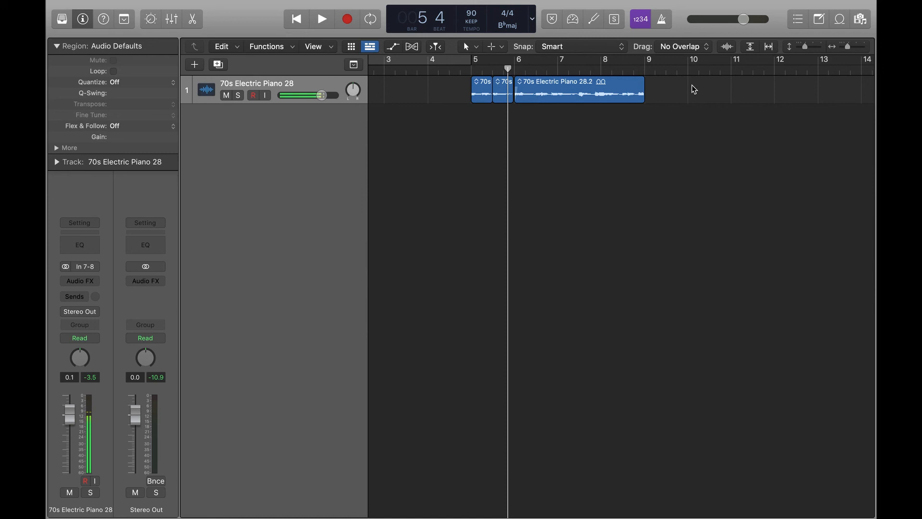
Select the three regions from bar 5 and join them into one new audio file
left_click_drag(691, 85, 489, 92)
left_click(648, 97)
left_click(472, 75)
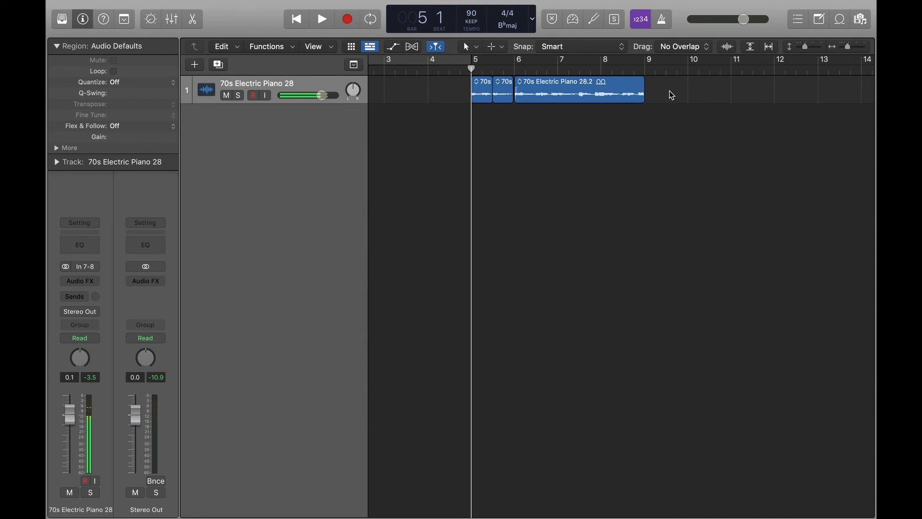
left_click_drag(685, 117, 488, 81)
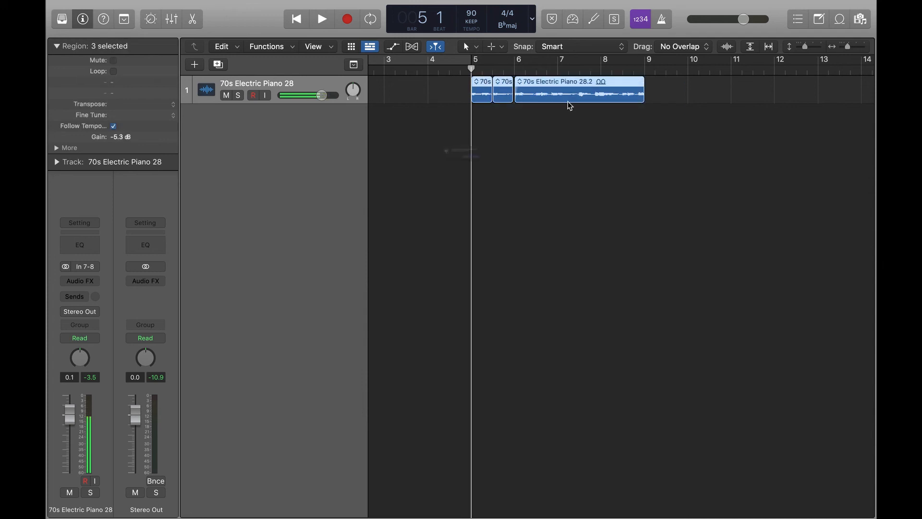
key("super+j")
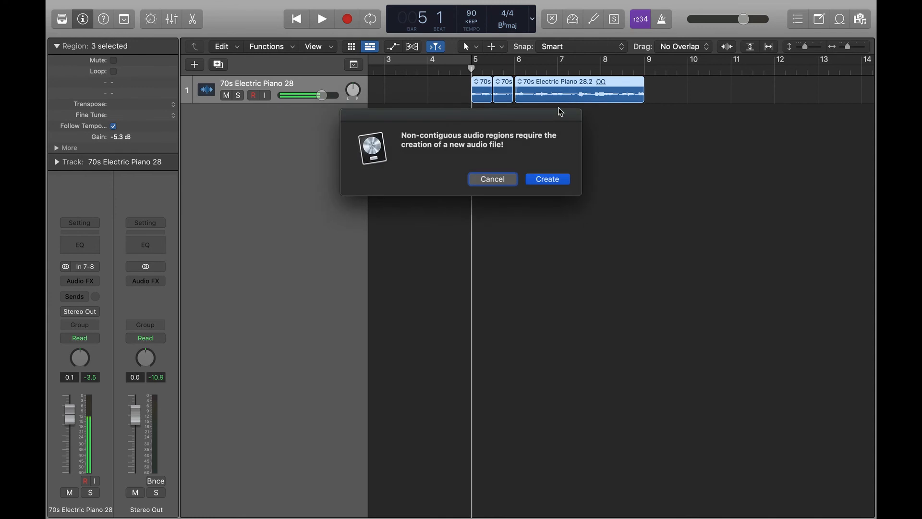
left_click(558, 180)
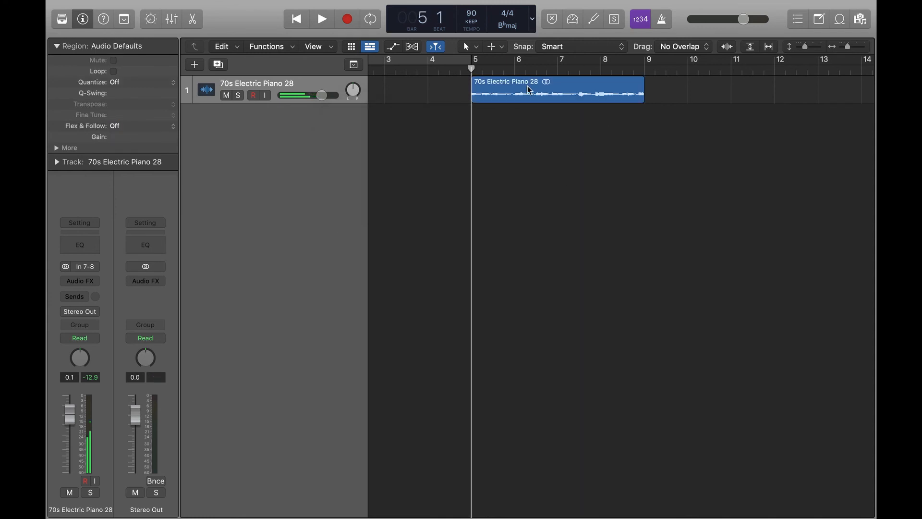
left_click_drag(523, 91, 565, 92)
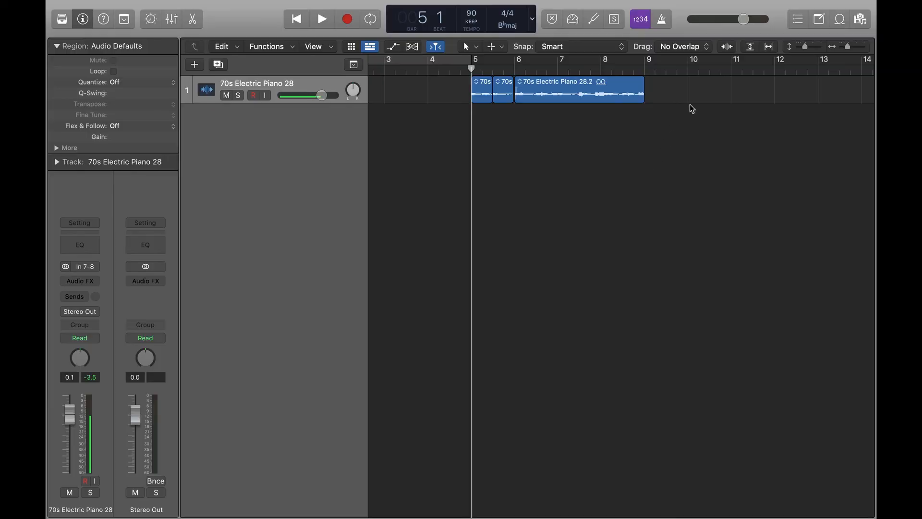
left_click_drag(692, 109, 487, 95)
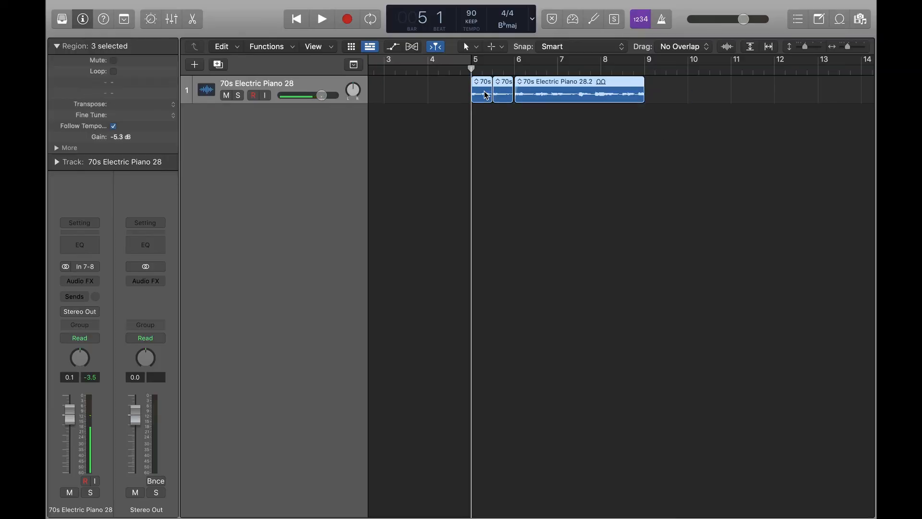
key("ctrl+b")
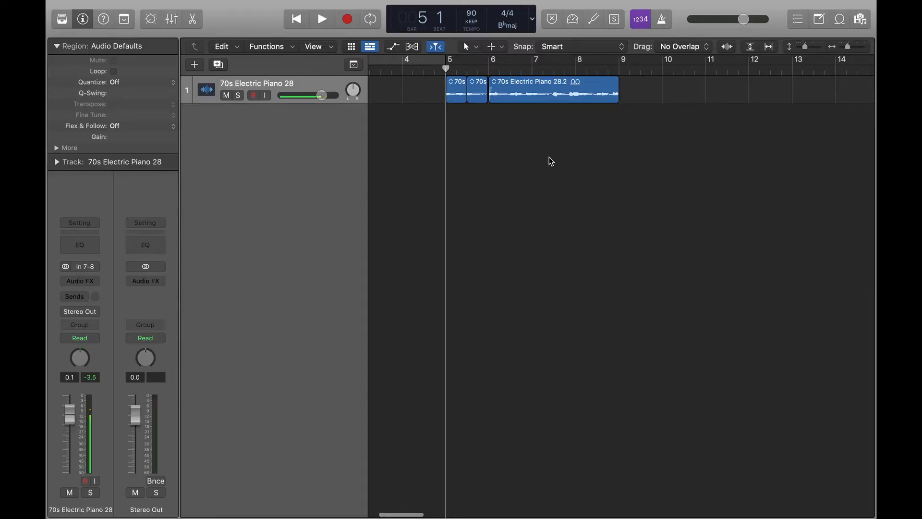
Move the two short regions to bar 10 and bar 12
scroll(688, 145, "right", 2)
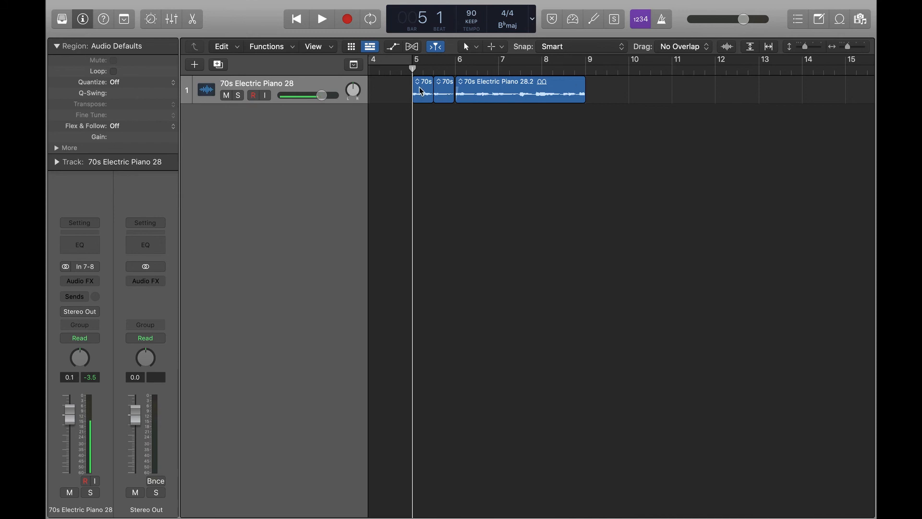
left_click_drag(421, 92, 637, 91)
left_click_drag(446, 92, 727, 91)
left_click(630, 175)
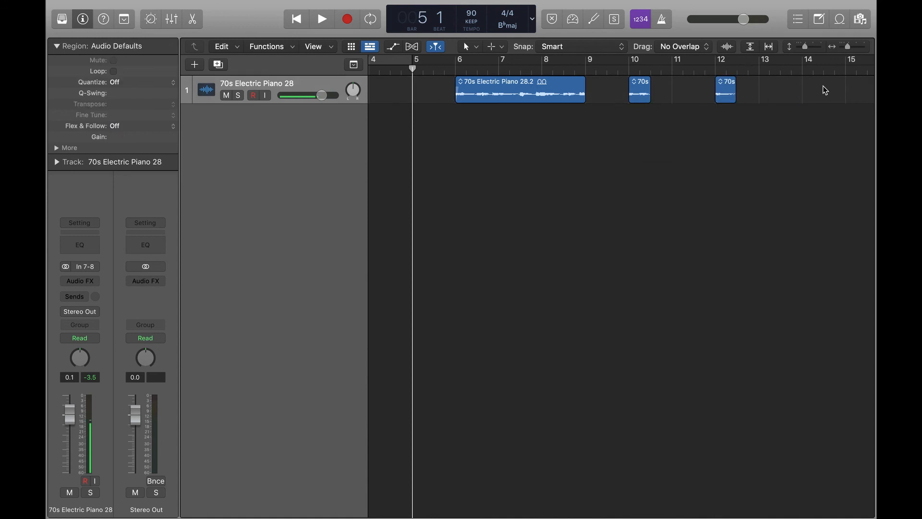
Try to join the two short regions at bars 10 and 12
scroll(677, 90, "up", 1)
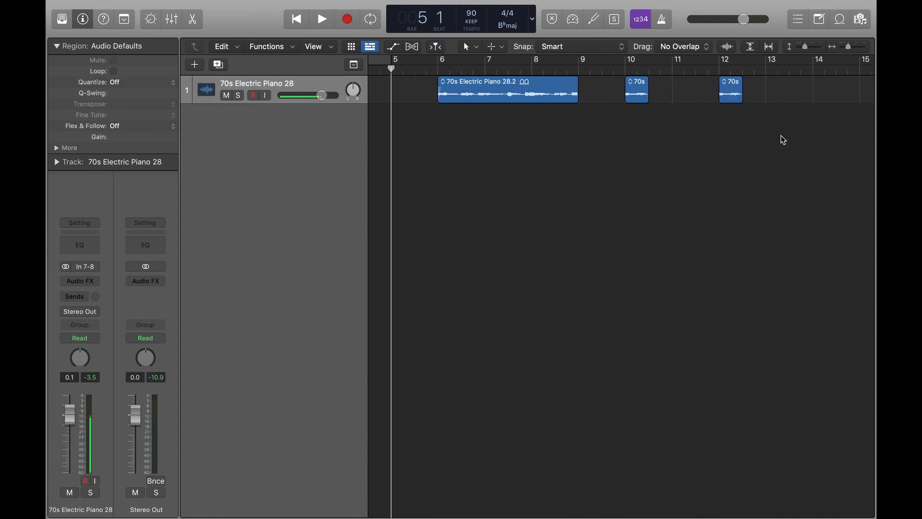
left_click_drag(804, 136, 639, 93)
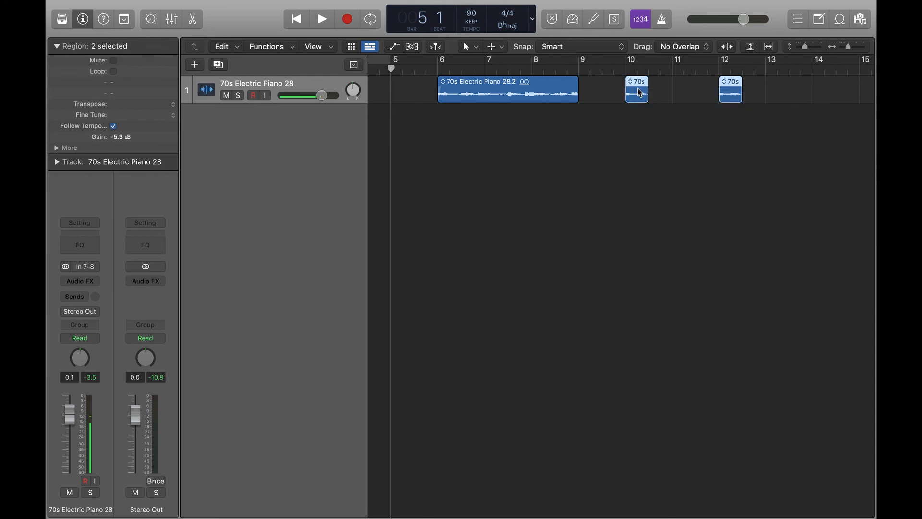
key("super+j")
key("Return")
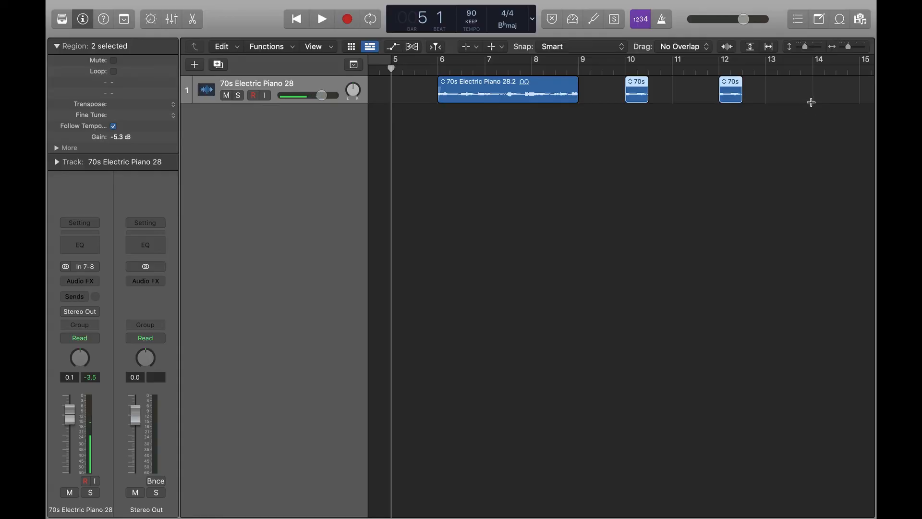
Marquee-select bars 10 to 14 and join the regions there into one merged audio region
left_click_drag(812, 102, 625, 101)
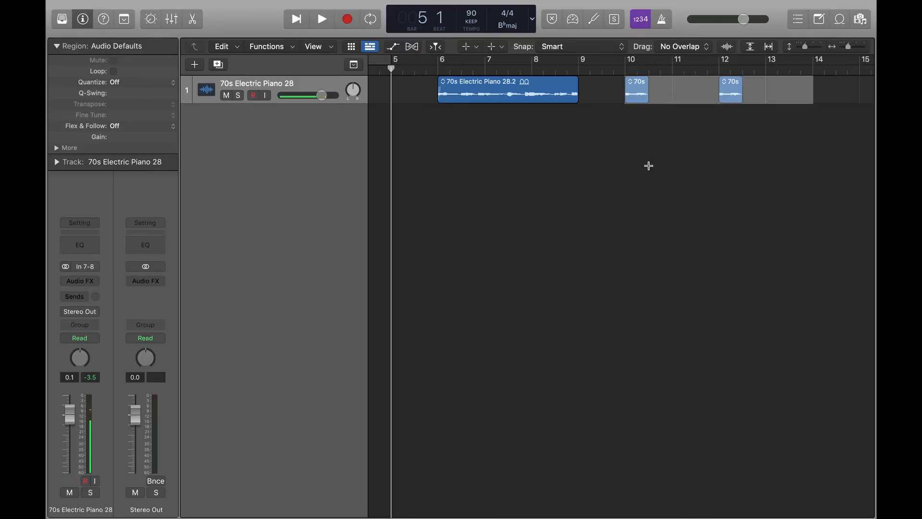
key("super+j")
key("Return")
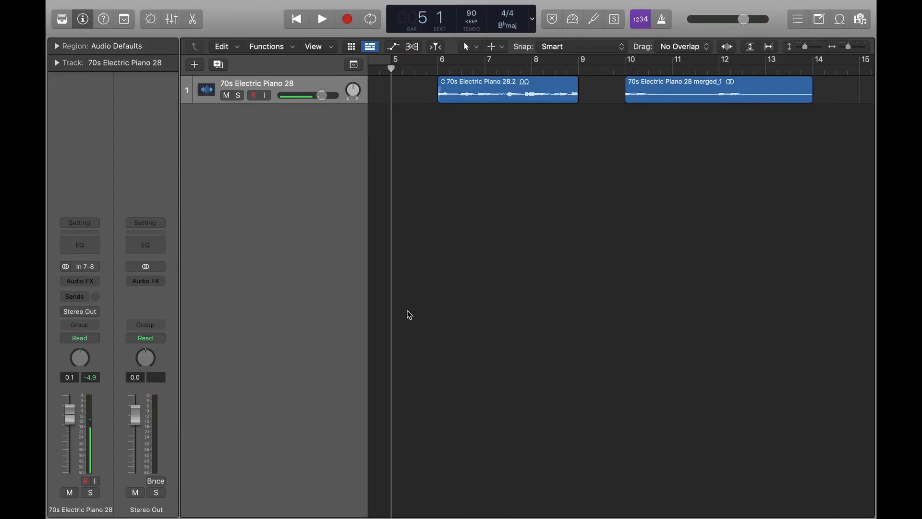
Browse the Audio FX plug-in menu and the BEN'S TOOLBOX category on the piano channel
left_click(79, 282)
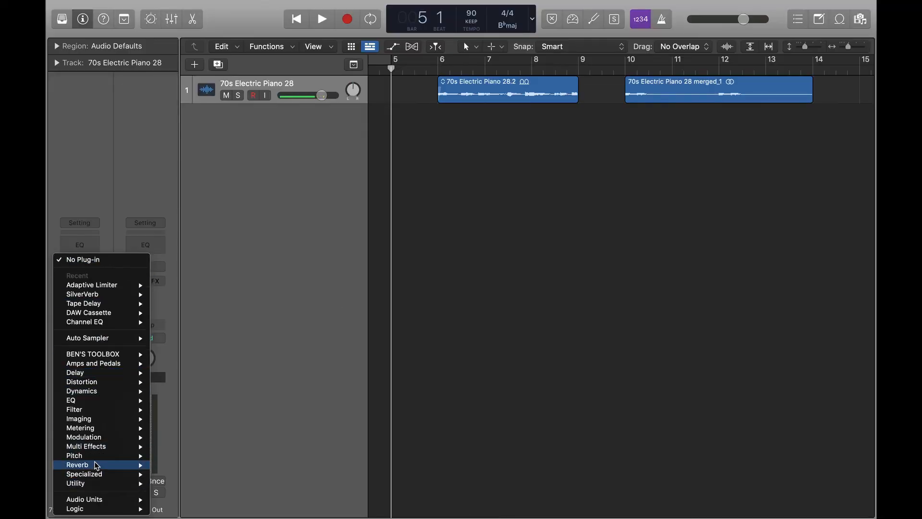
mouse_move(116, 357)
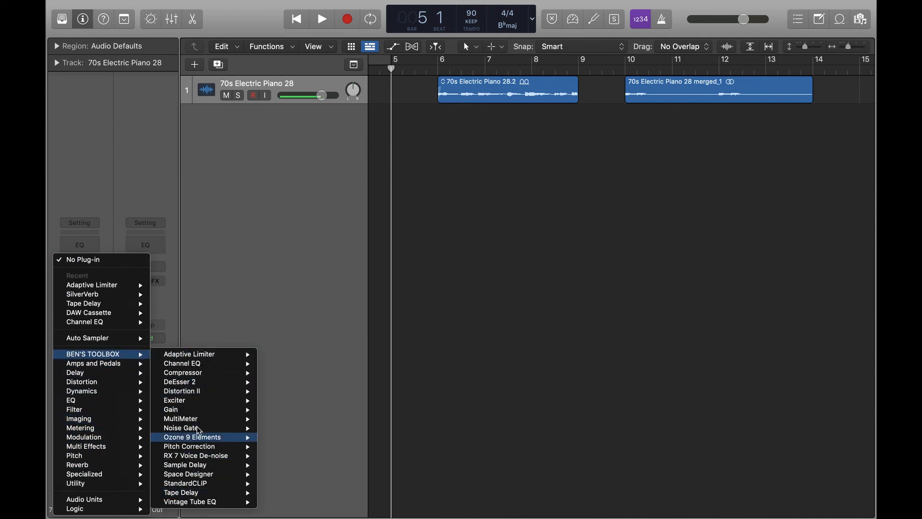
mouse_move(210, 384)
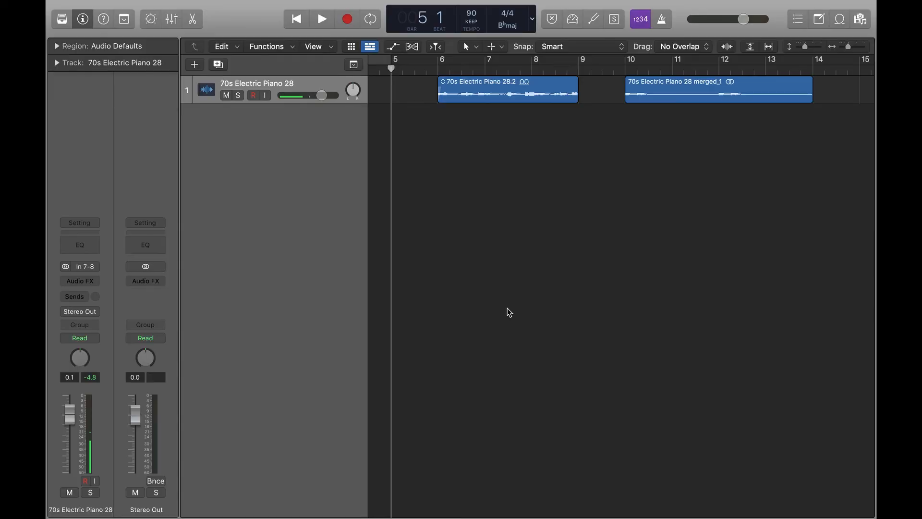
mouse_move(169, 4)
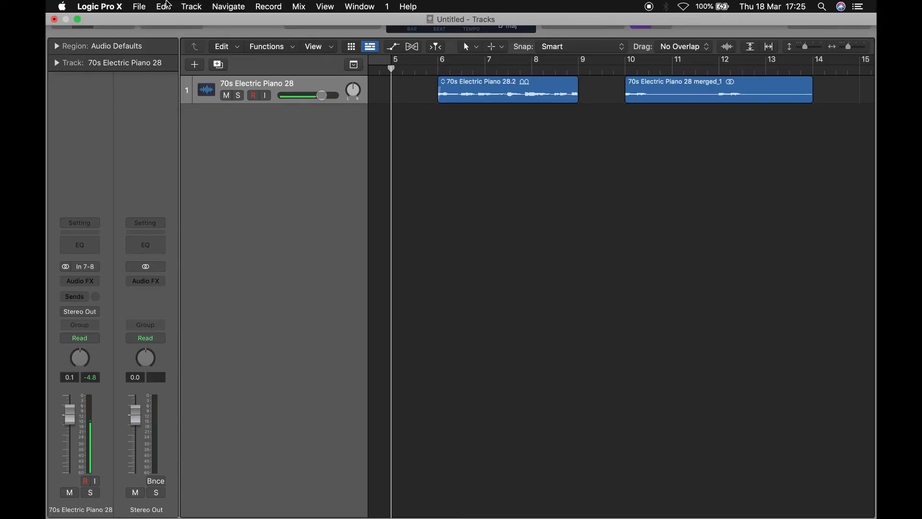
Open the Plug-in Manager from the application preferences
left_click(107, 6)
mouse_move(115, 38)
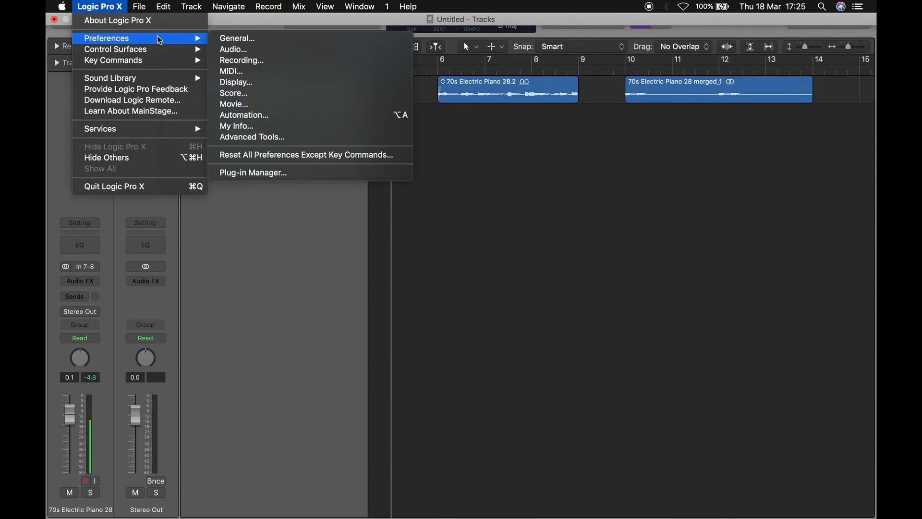
left_click(248, 173)
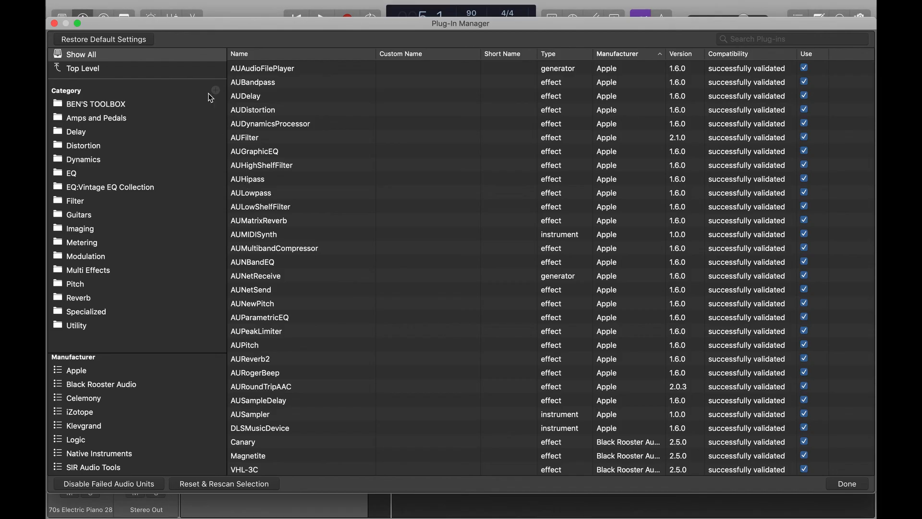
Add a new plug-in category named NEW PLUGS and move it just below BEN'S TOOLBOX
left_click_drag(170, 27, 353, 34)
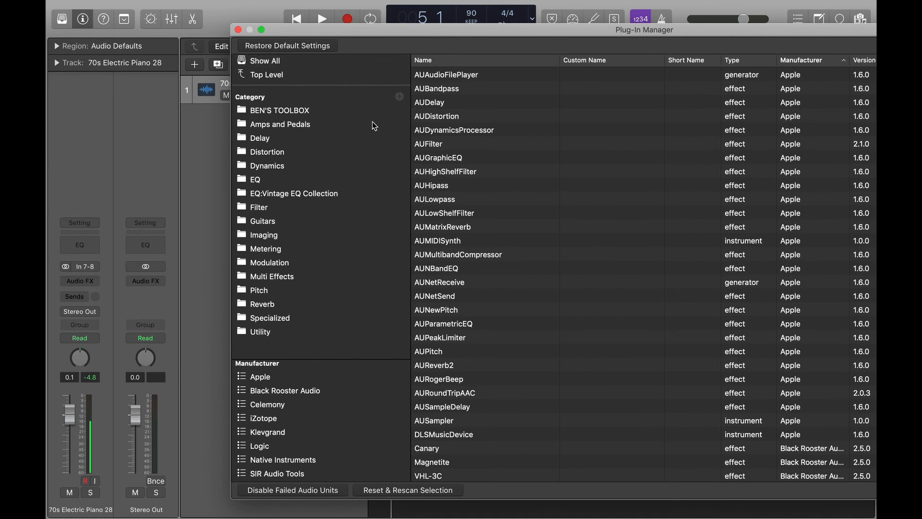
left_click(400, 97)
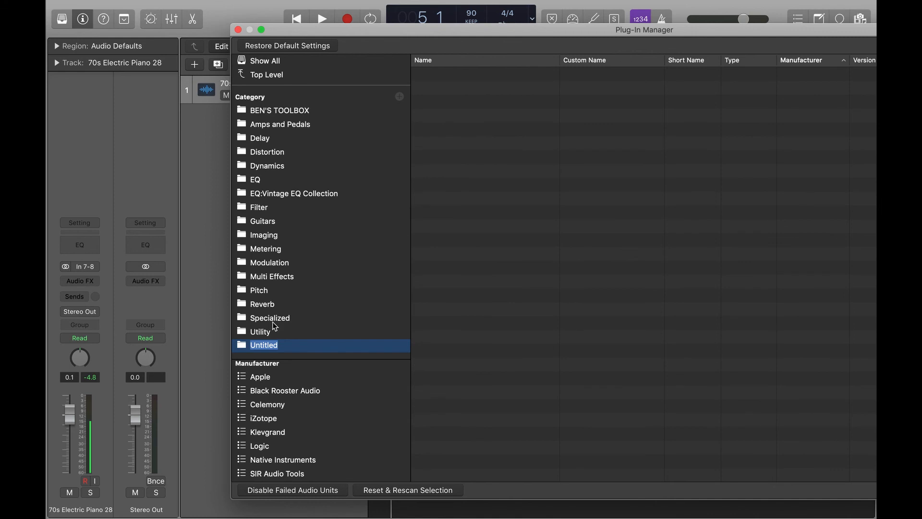
type("NEW PLUGS")
key("Return")
left_click_drag(300, 352, 297, 117)
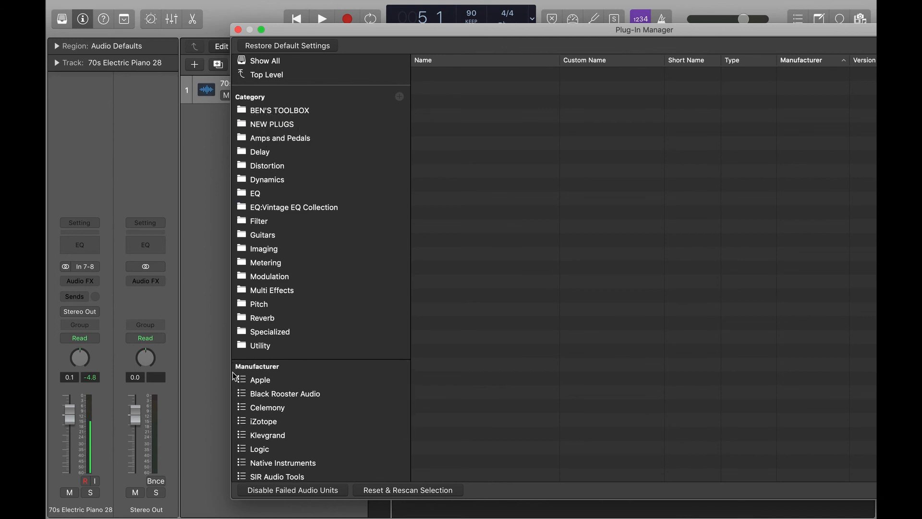
Show Logic's plug-ins and add Tape Delay to the NEW PLUGS category
scroll(284, 380, "down", 3)
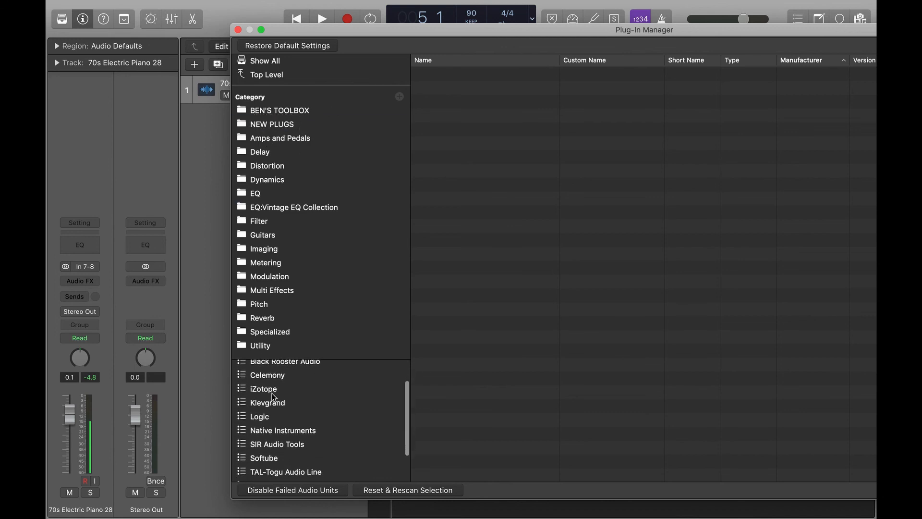
left_click(262, 416)
scroll(511, 350, "down", 15)
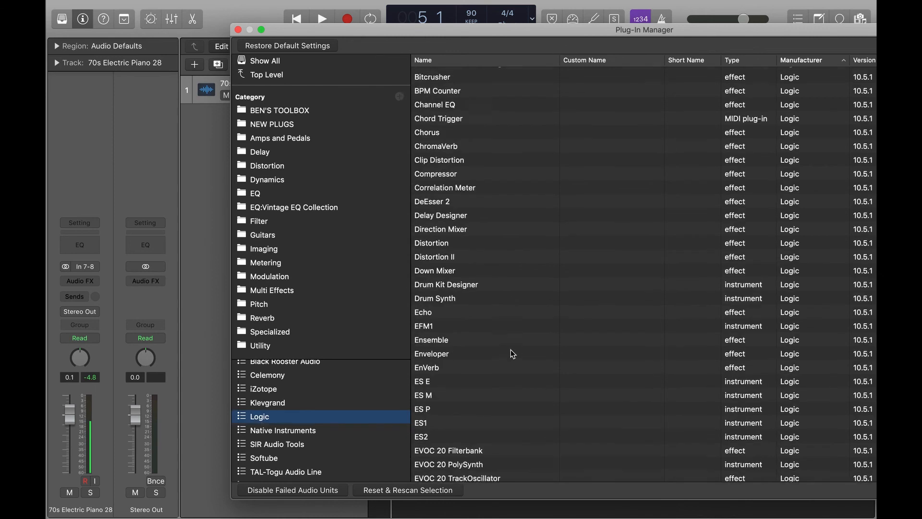
scroll(511, 350, "up", 10)
scroll(511, 350, "up", 3)
scroll(511, 350, "down", 15)
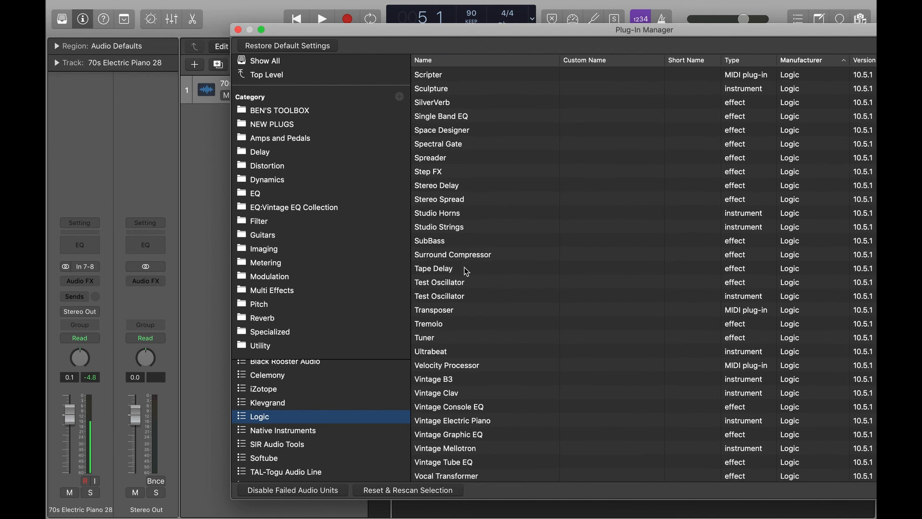
left_click_drag(466, 272, 287, 124)
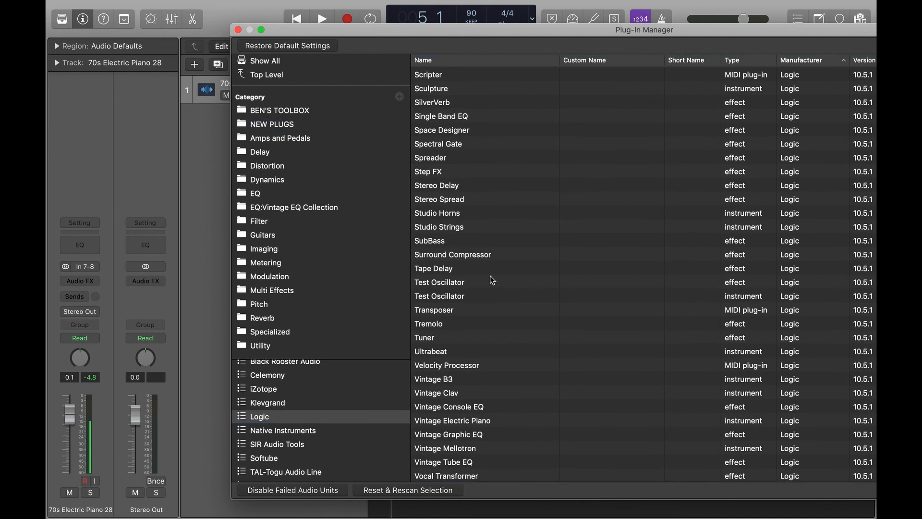
Add Tremolo and Auto Sampler to the NEW PLUGS category, then close the Plug-in Manager
left_click_drag(488, 287, 310, 130)
scroll(514, 360, "up", 10)
left_click_drag(493, 162, 300, 127)
left_click_drag(487, 32, 376, 22)
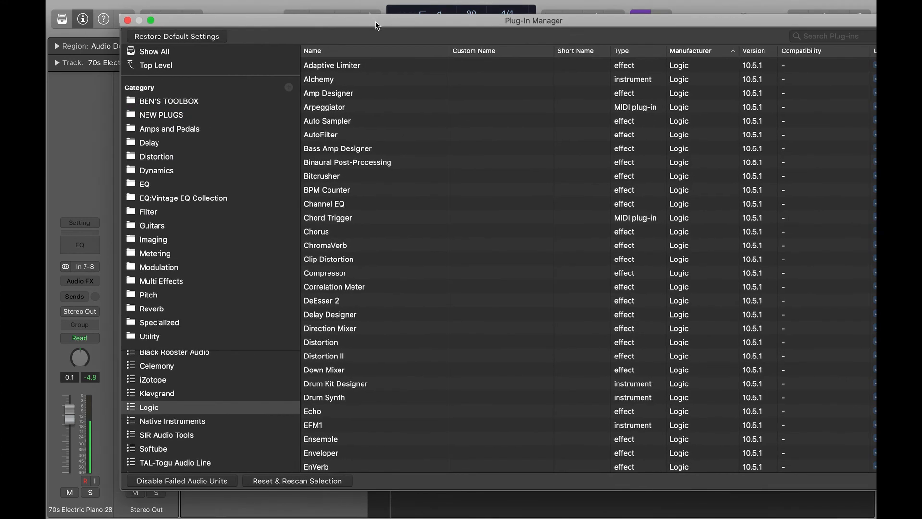
left_click_drag(516, 30, 421, 23)
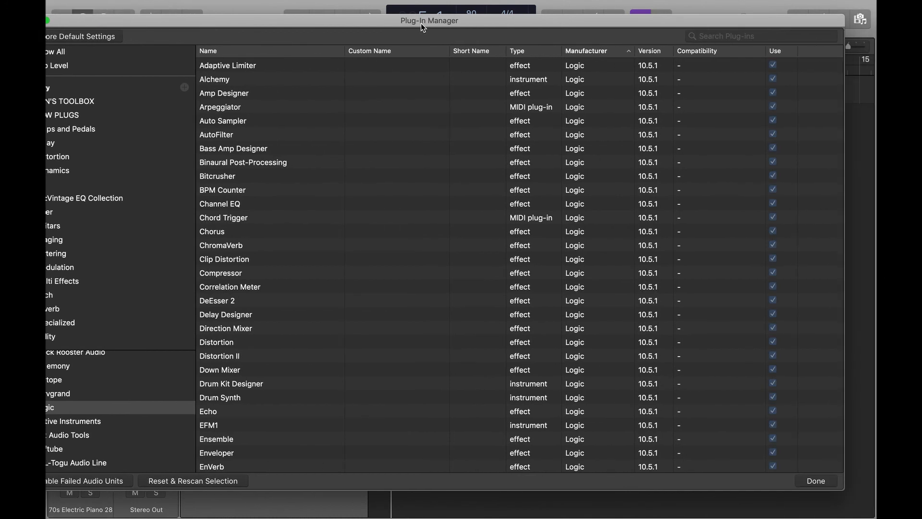
left_click(816, 481)
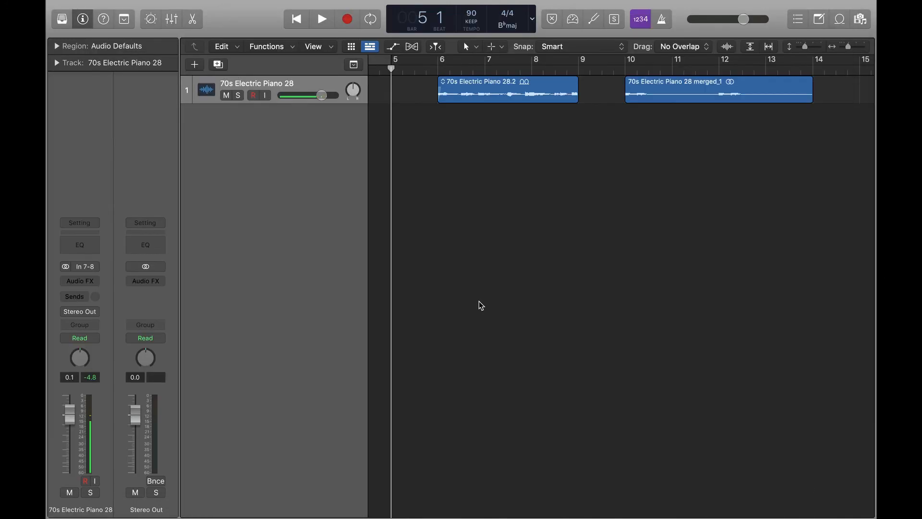
Browse the NEW PLUGS category in the piano channel's Audio FX plug-in menu
left_click(82, 283)
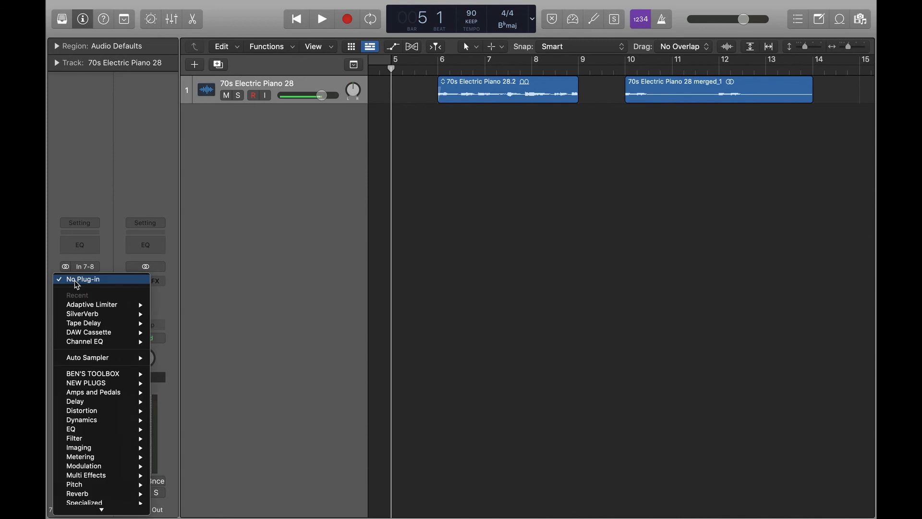
mouse_move(73, 384)
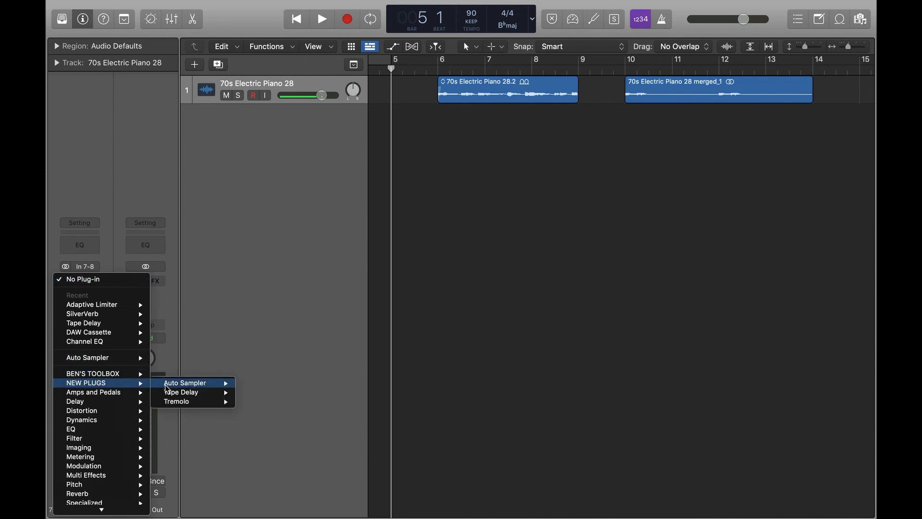
left_click(473, 308)
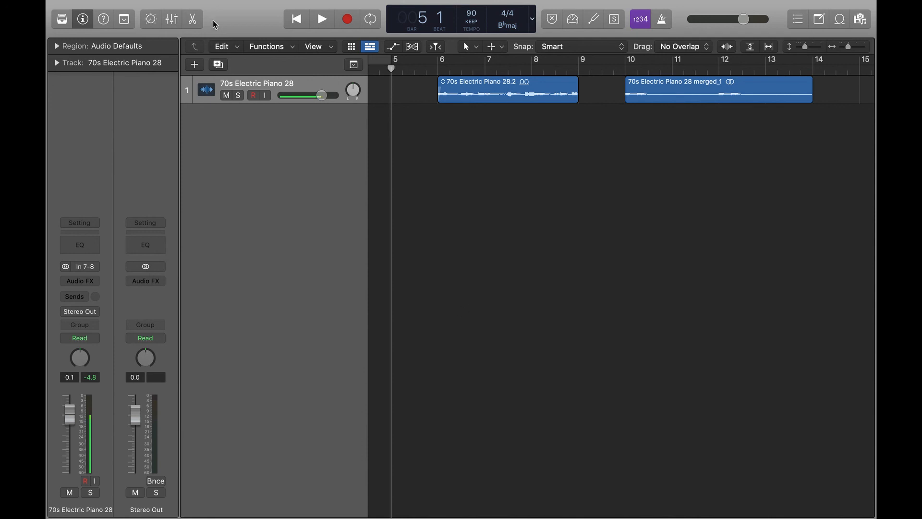
Reopen the Plug-in Manager from the preferences, delete the NEW PLUGS category, and close the manager
mouse_move(196, 3)
left_click(115, 8)
mouse_move(120, 43)
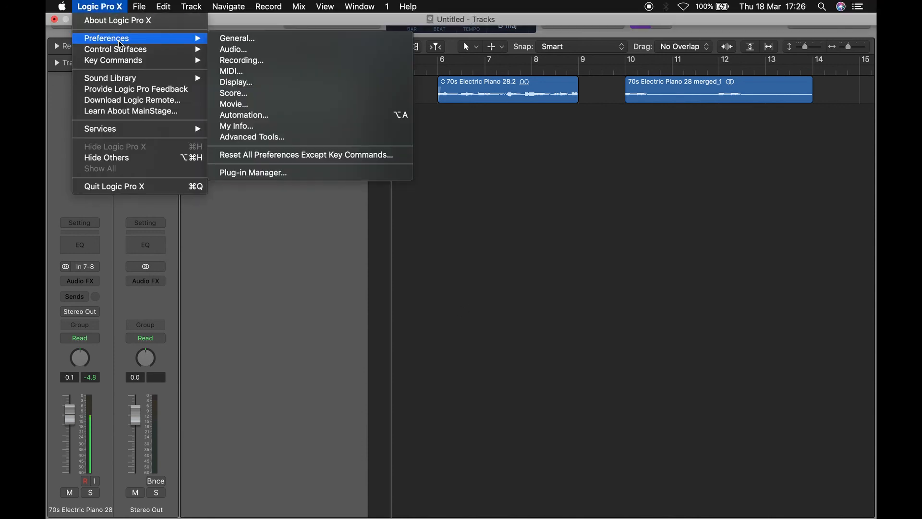
left_click(261, 173)
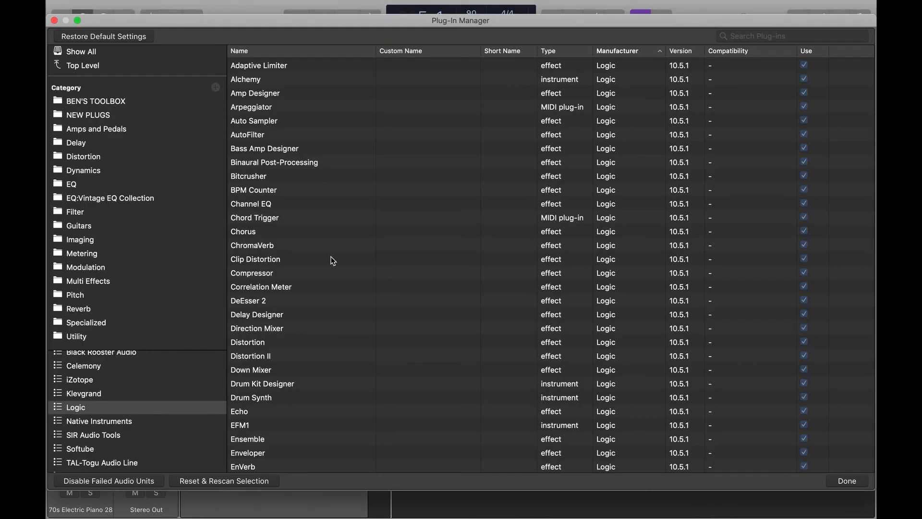
left_click(115, 120)
key("BackSpace")
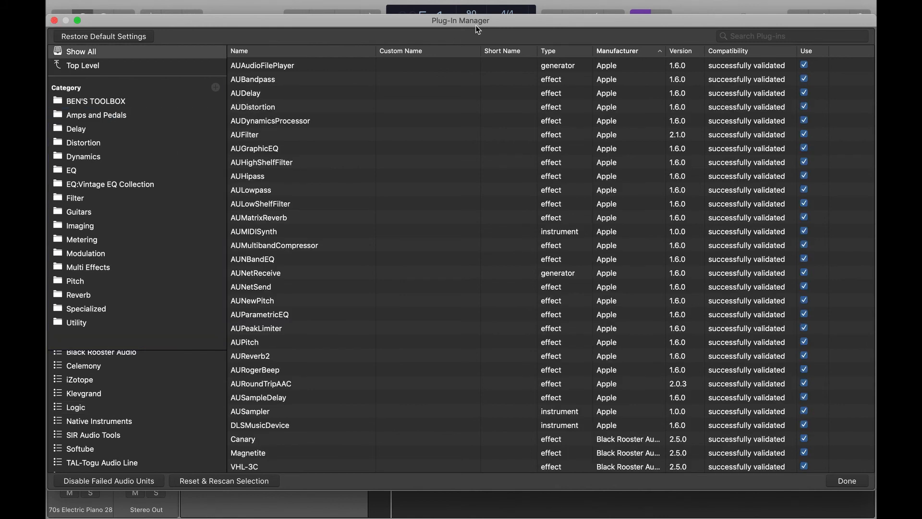
left_click_drag(335, 25, 229, 25)
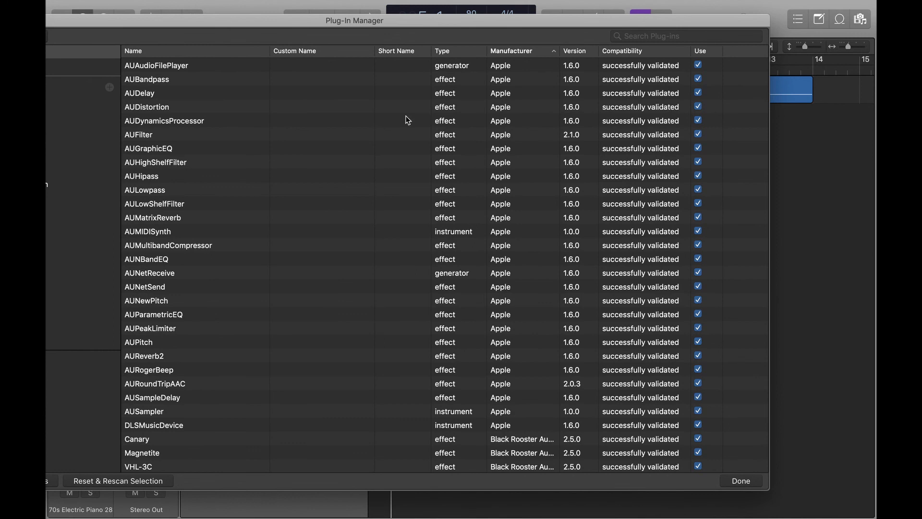
left_click_drag(327, 28, 282, 28)
left_click(697, 481)
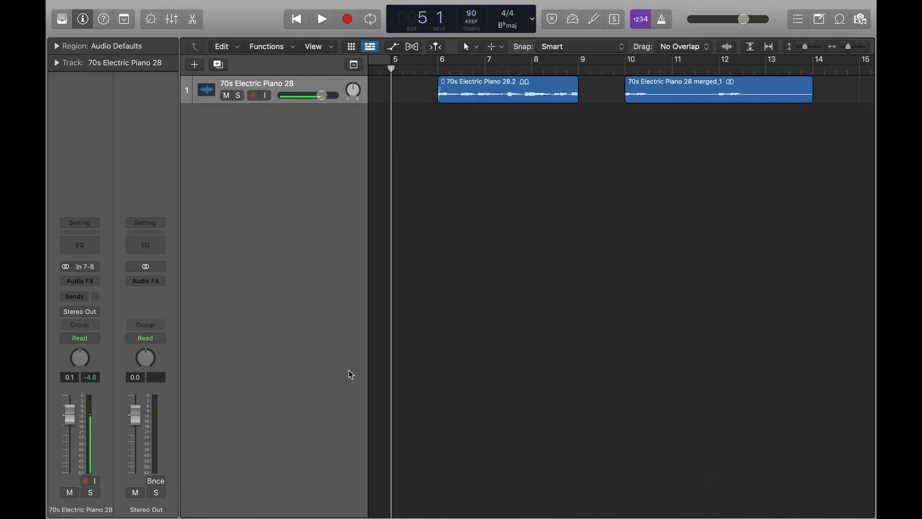
Open the piano channel's Audio FX menu and browse the BEN'S TOOLBOX category
left_click(79, 281)
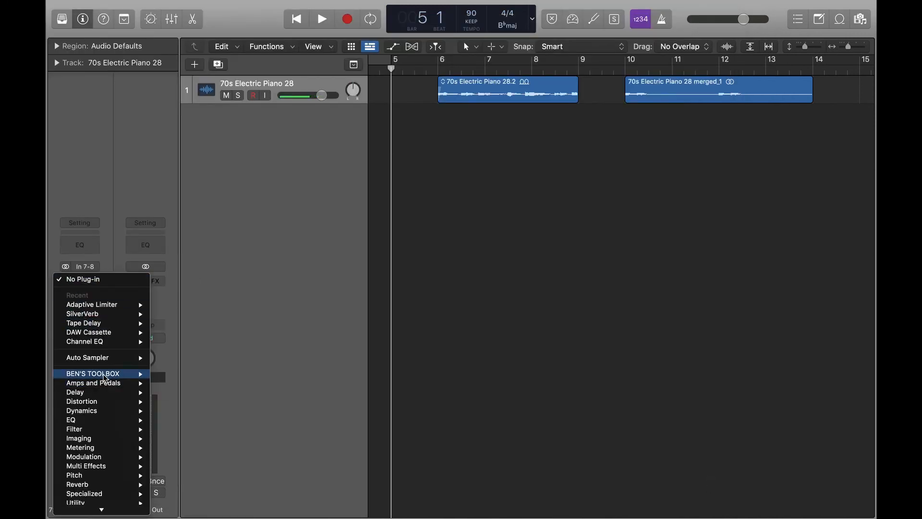
mouse_move(102, 375)
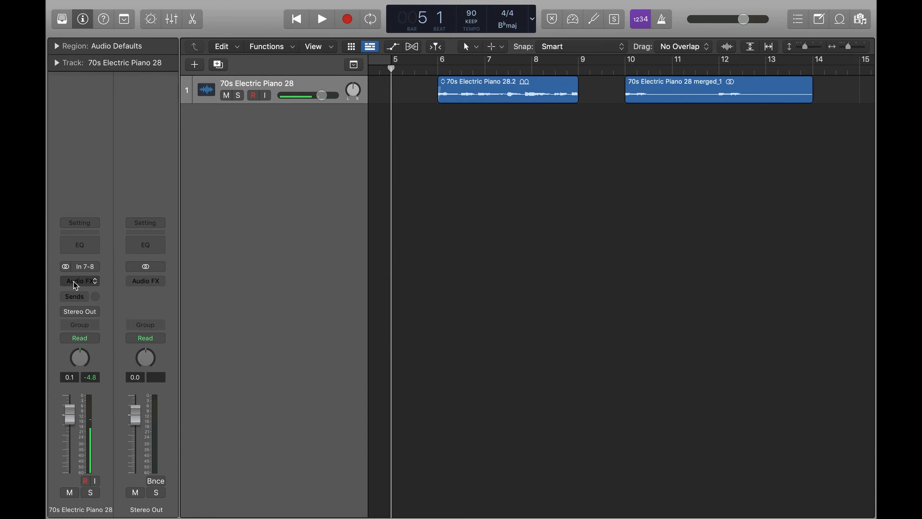
left_click(75, 285)
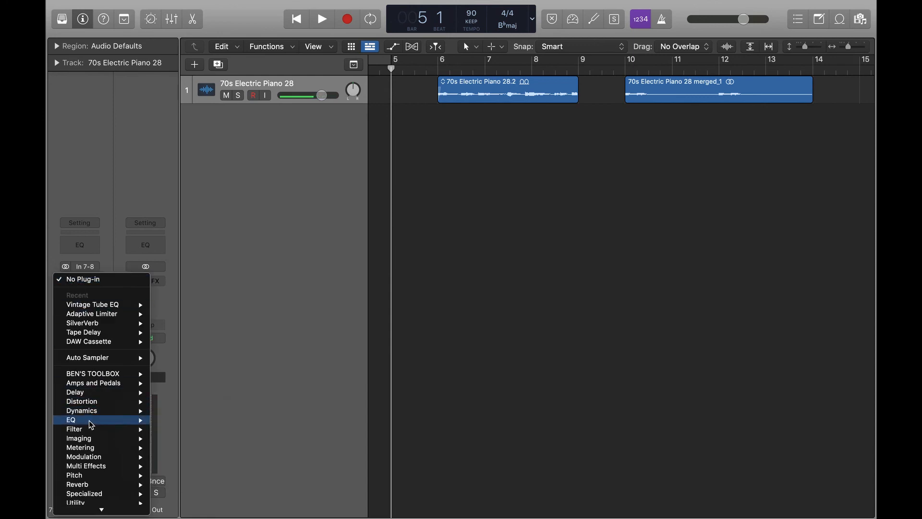
Insert Vintage Tube EQ in Dual Mono from the EQ's Vintage EQ Collection on the piano channel
mouse_move(92, 423)
mouse_move(214, 457)
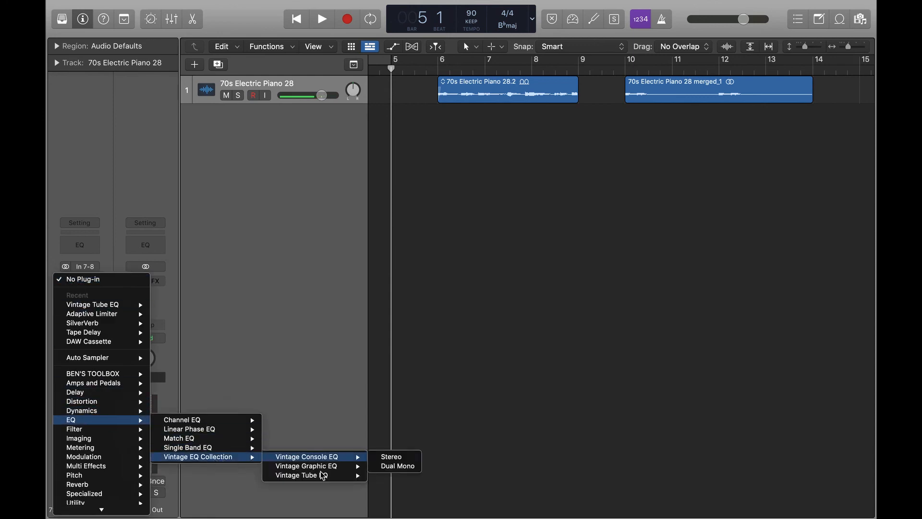
mouse_move(323, 476)
left_click(396, 475)
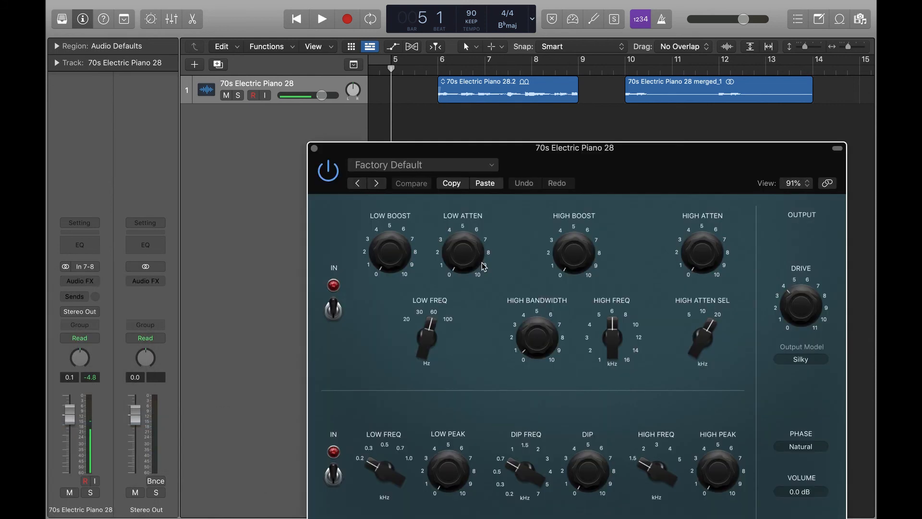
Close the Vintage Tube EQ window and remove the plug-in from the piano channel's Audio FX slot
left_click(315, 149)
left_click(96, 281)
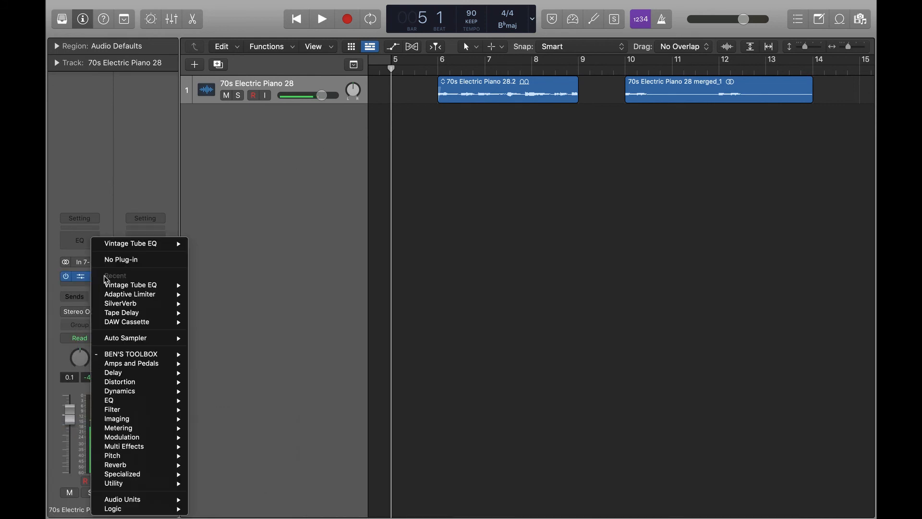
left_click(128, 264)
Reopen the Audio FX menu and look through BEN'S TOOLBOX and the lower plug-in categories
left_click(84, 280)
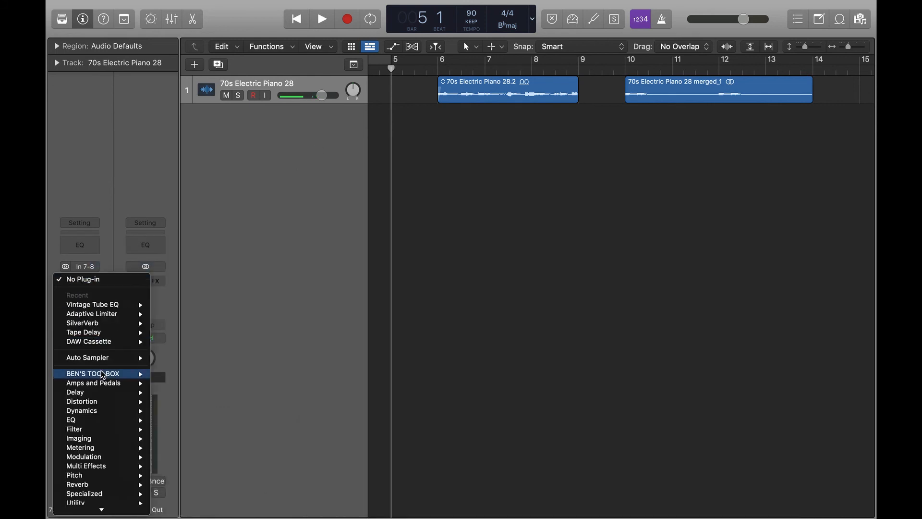
mouse_move(106, 373)
mouse_move(207, 509)
left_click(281, 498)
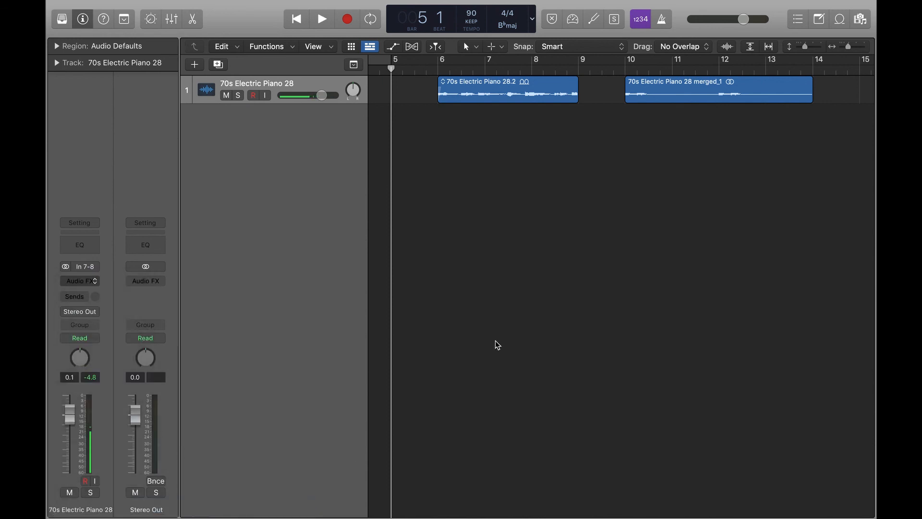